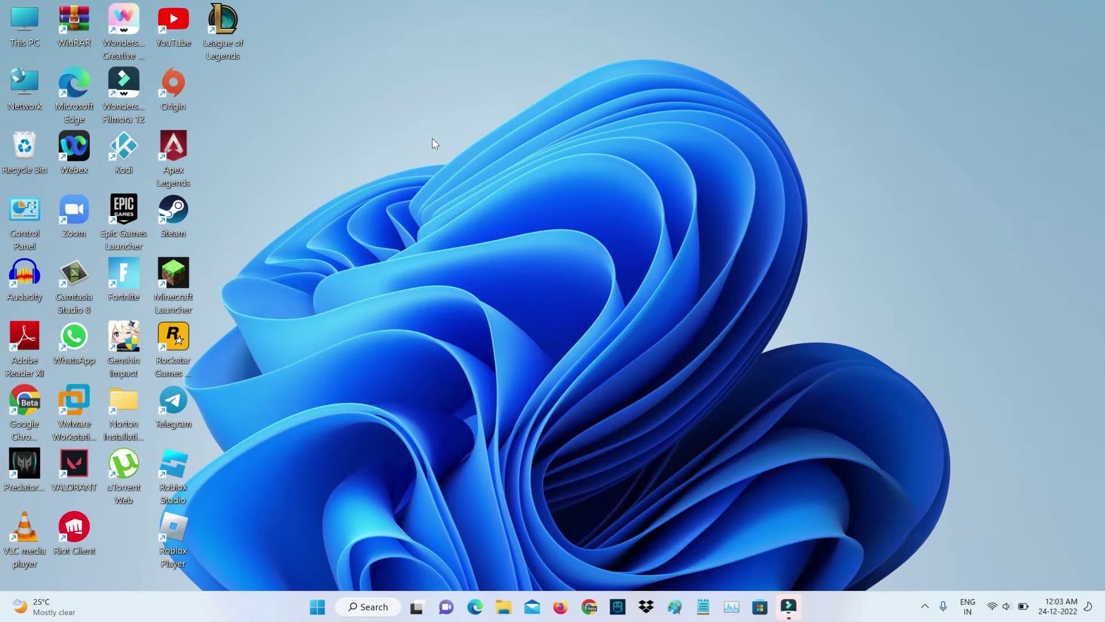
Open Windows Defender Firewall from search and show its allowed apps list.
key(super)
text(wi)
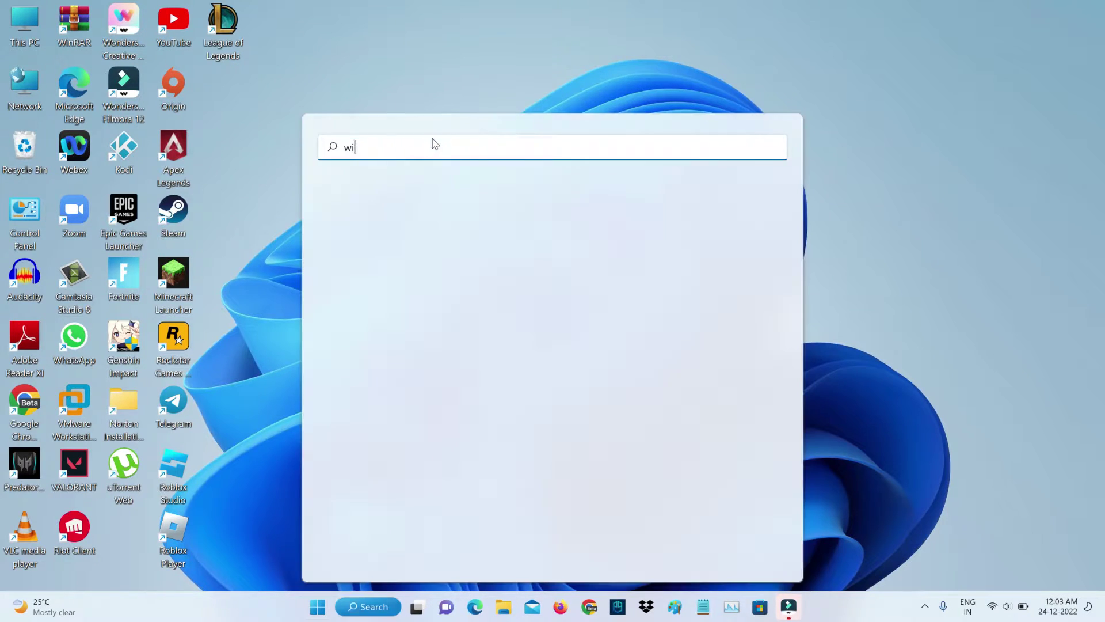
text(ndow)
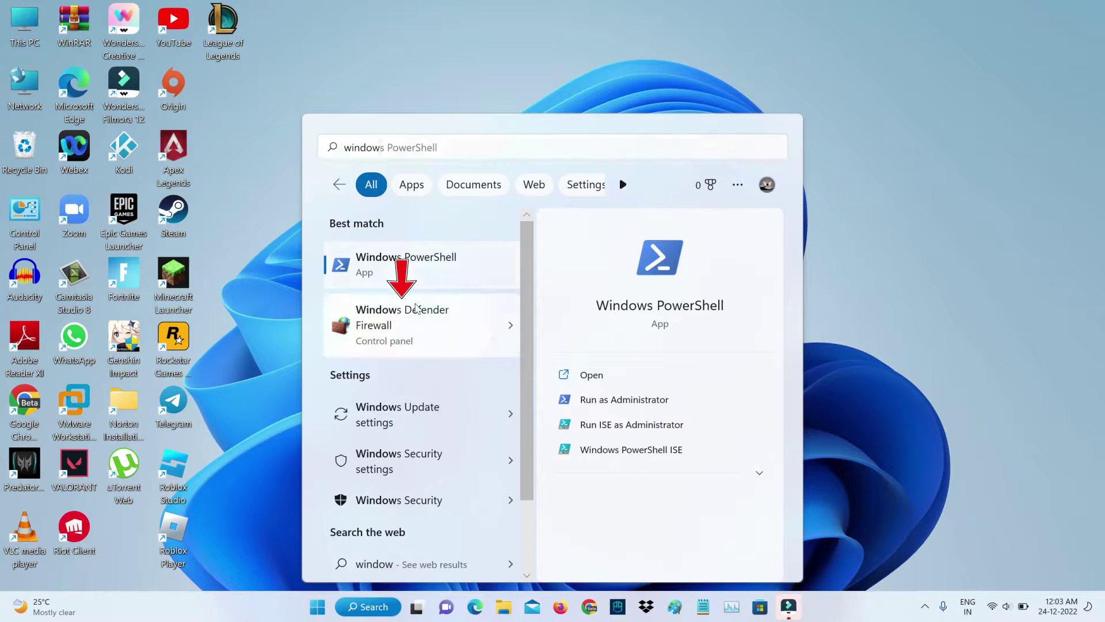
click(416, 310)
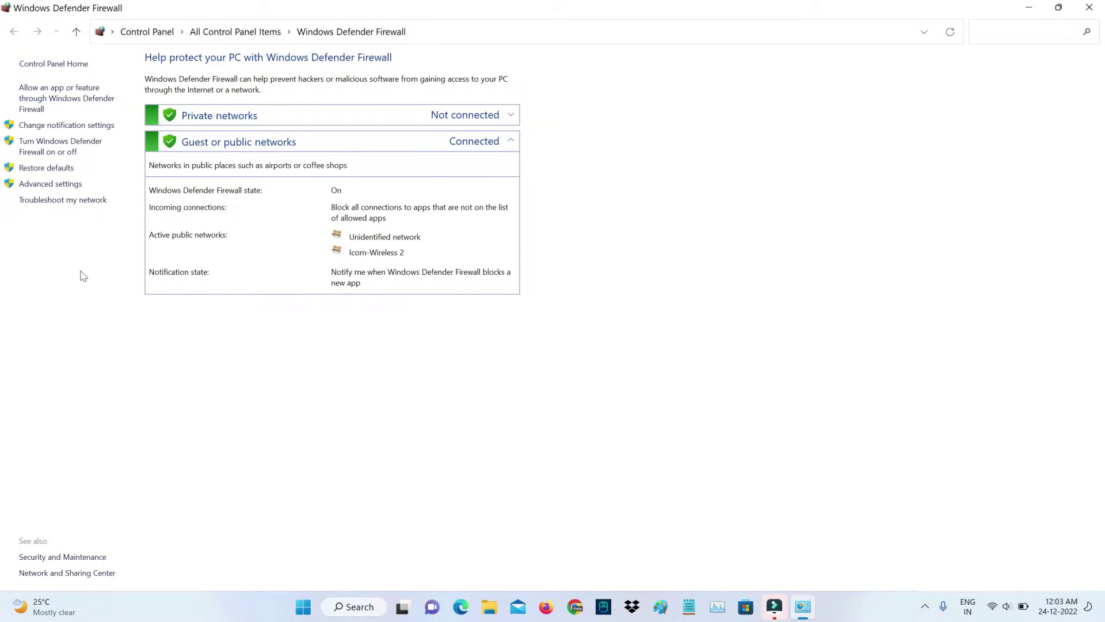
click(65, 110)
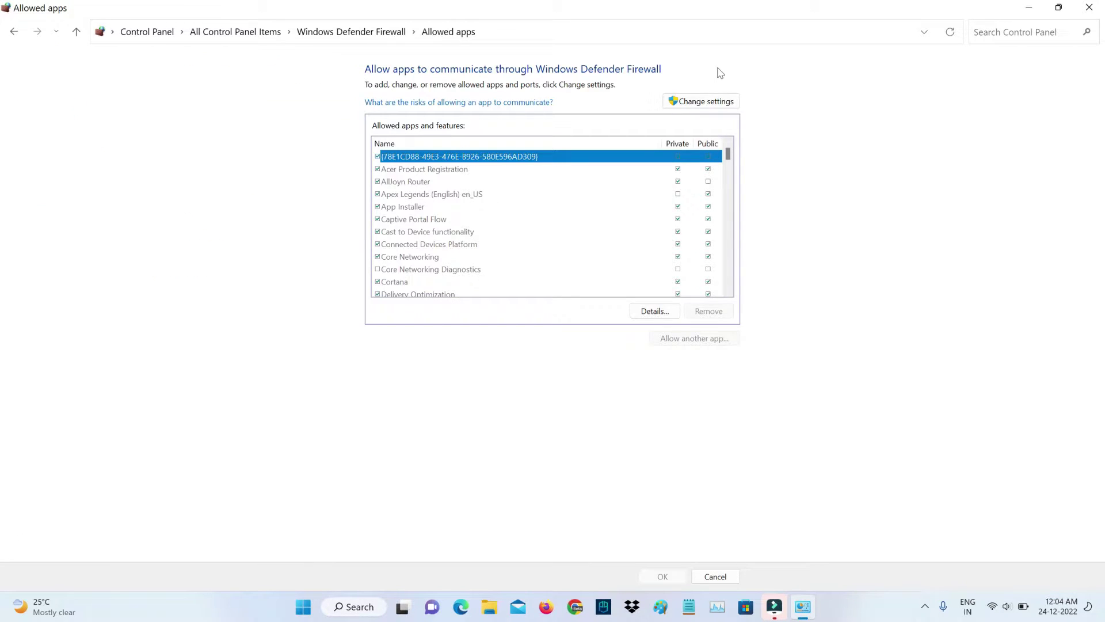
Unlock settings and allow C:\Riot Games\Riot Client\RiotClientServices through the firewall.
click(714, 100)
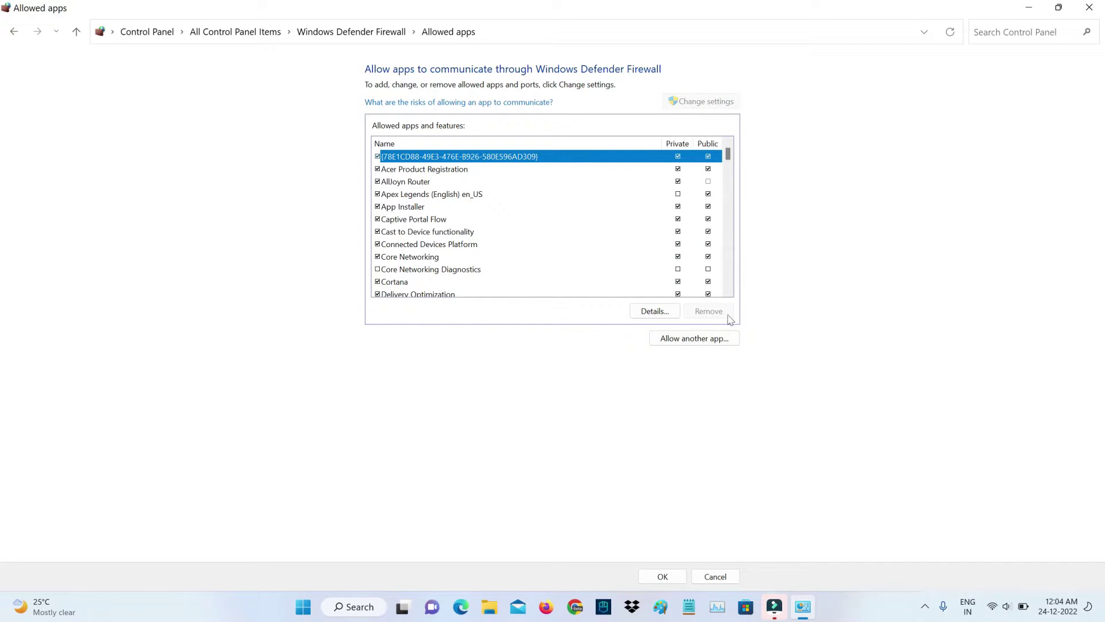
click(709, 339)
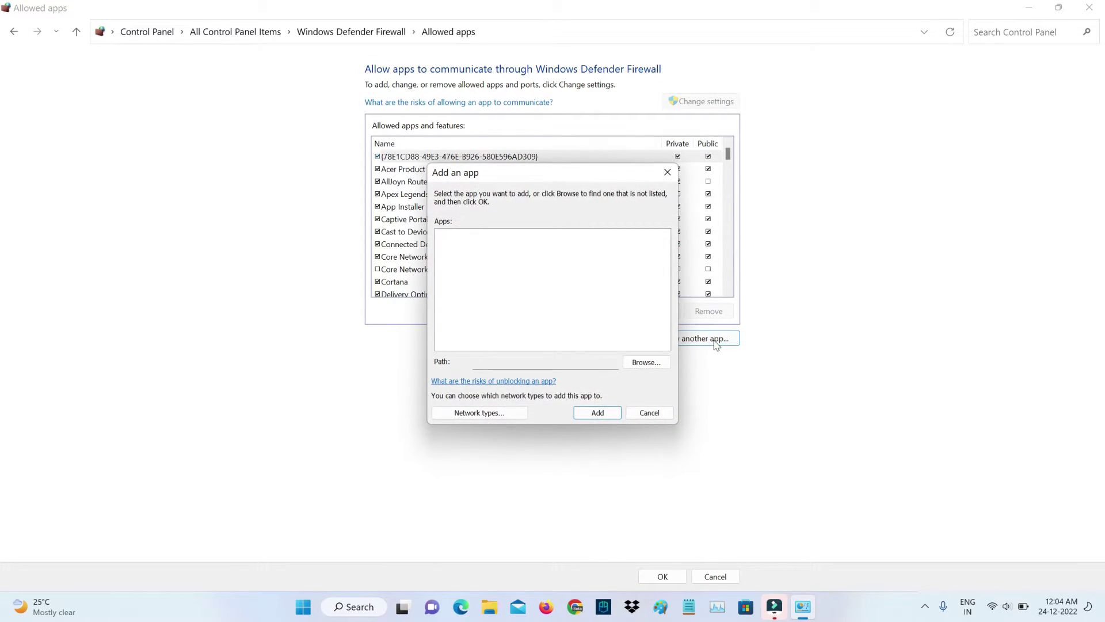
click(653, 368)
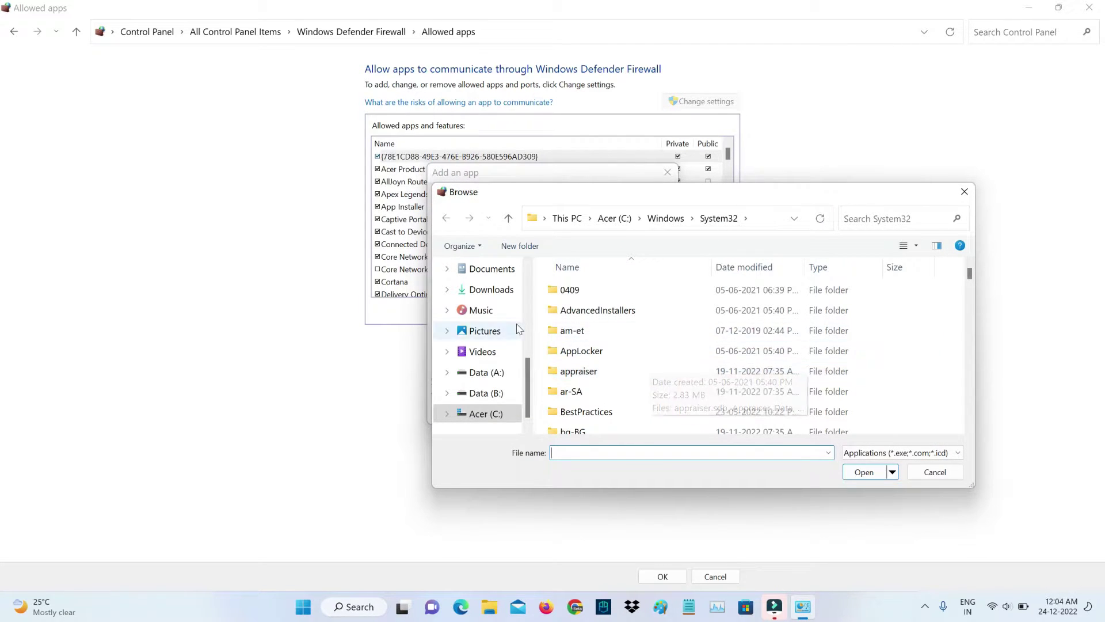
scroll(522, 332, up, 2)
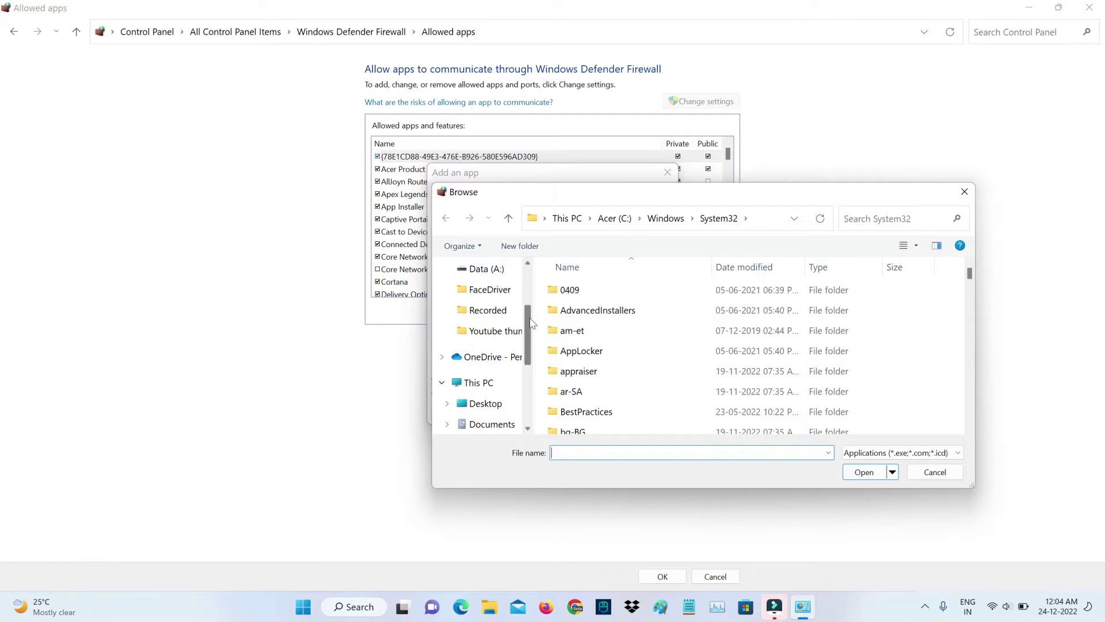
click(498, 382)
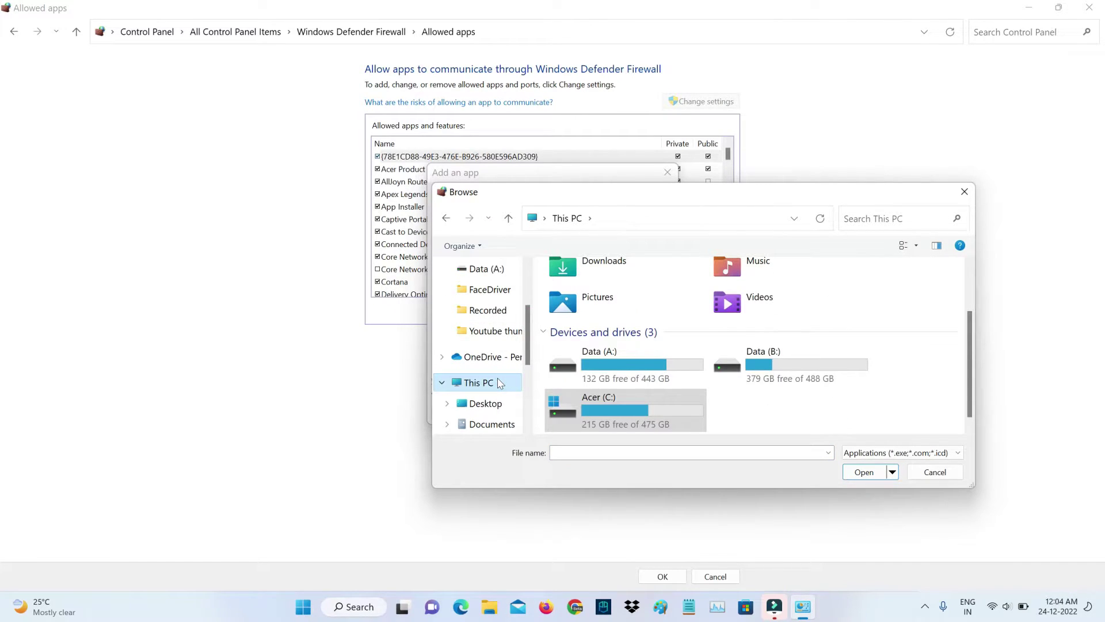
double_click(599, 413)
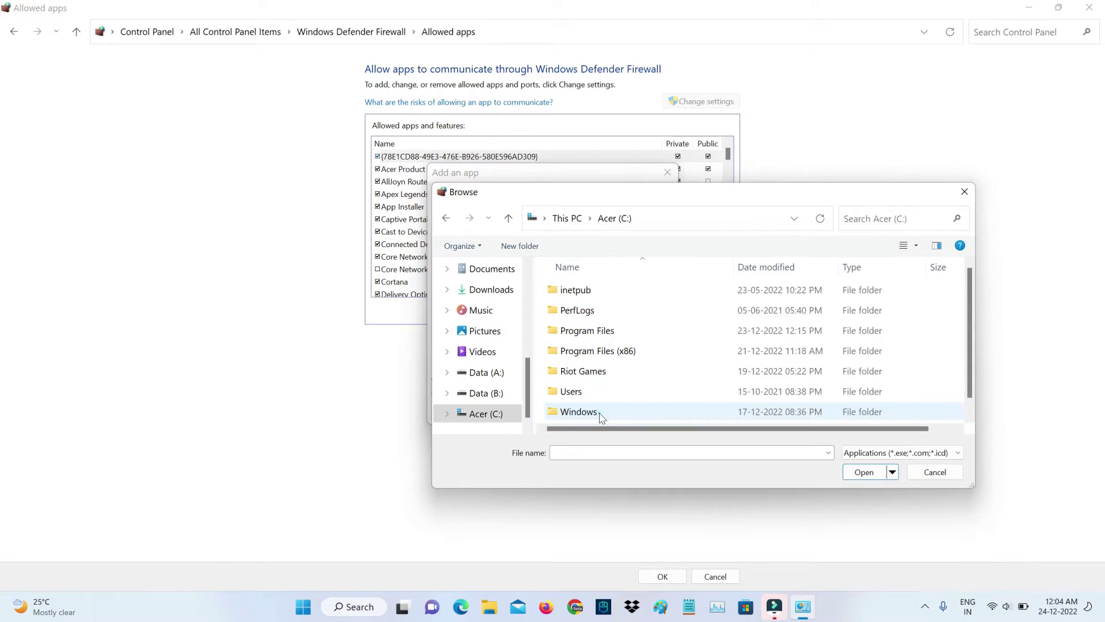
double_click(612, 371)
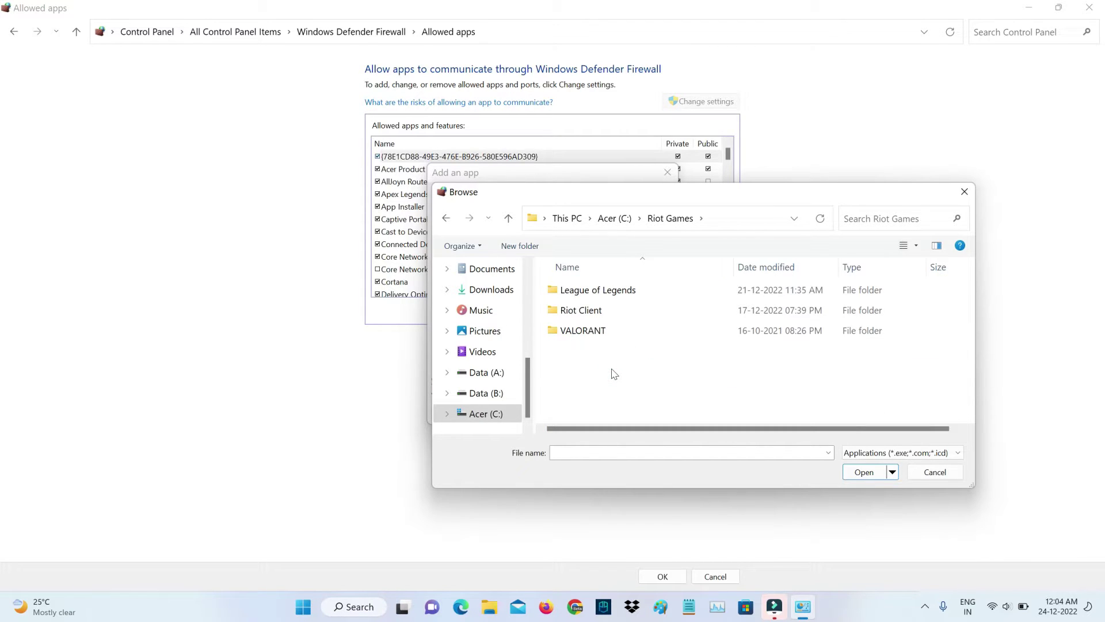
double_click(614, 311)
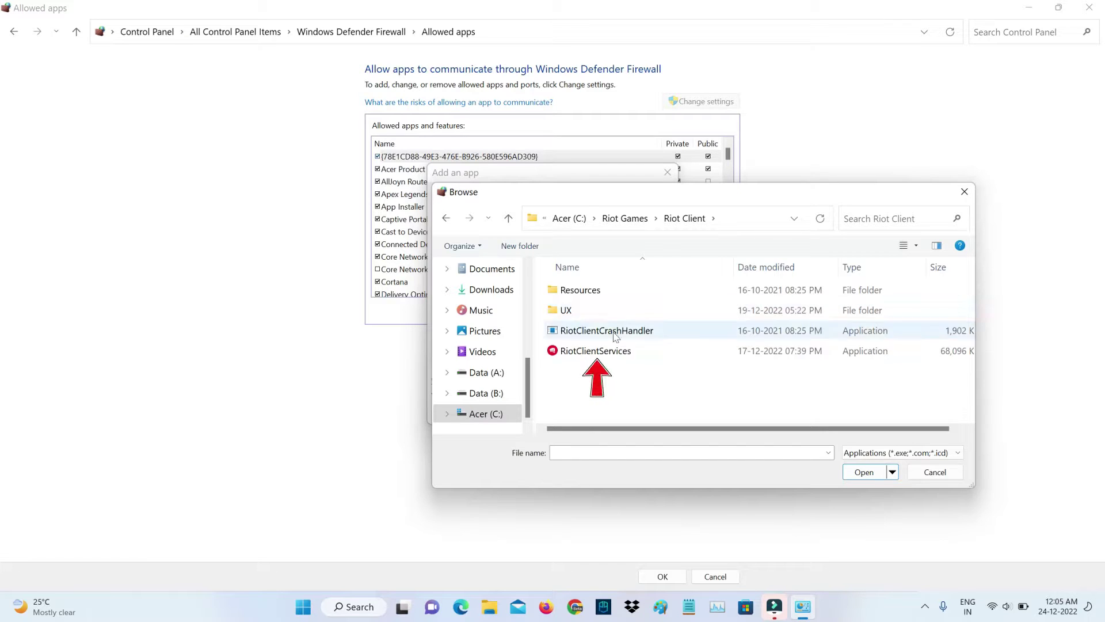
click(613, 351)
click(864, 472)
click(595, 414)
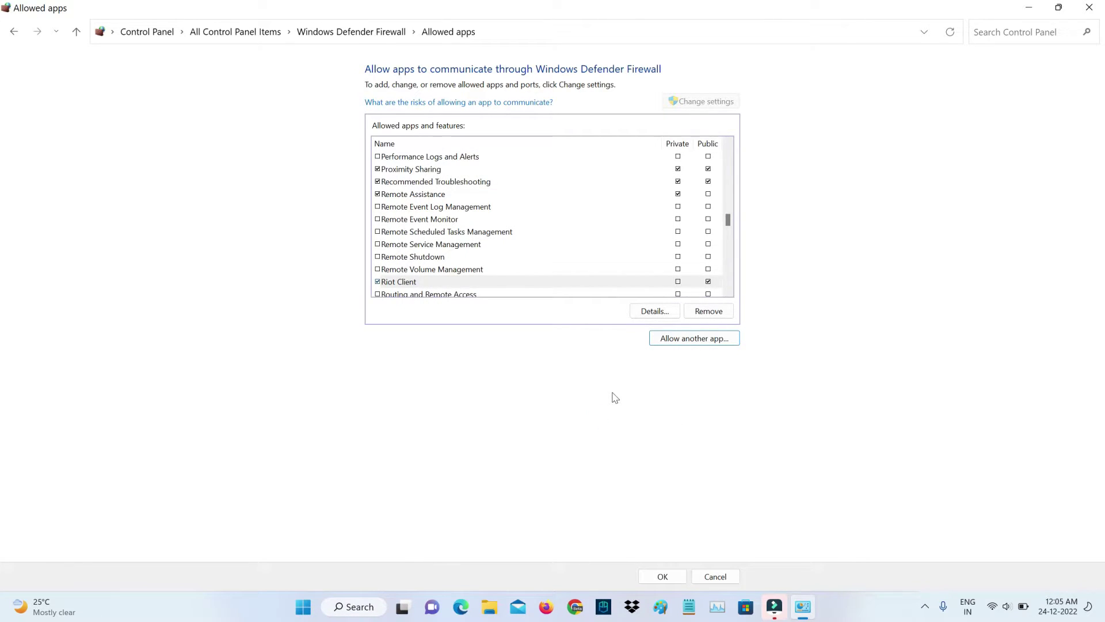
Allow C:\Riot Games\VALORANT\live\VALORANT, which is listed as BootstrapPackagedGame.
click(706, 346)
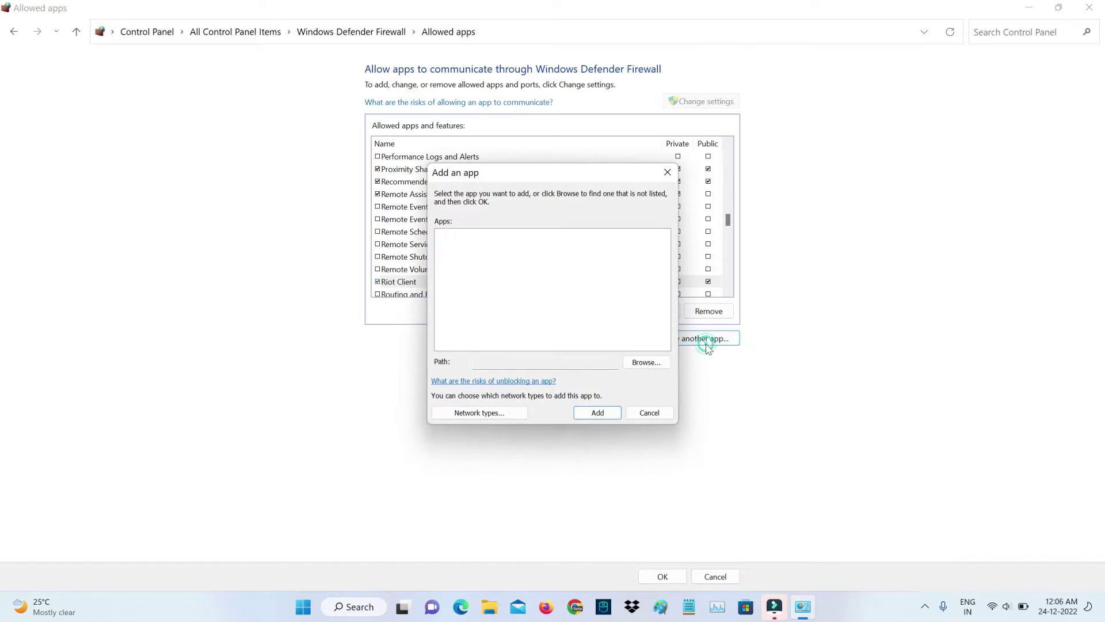
click(665, 364)
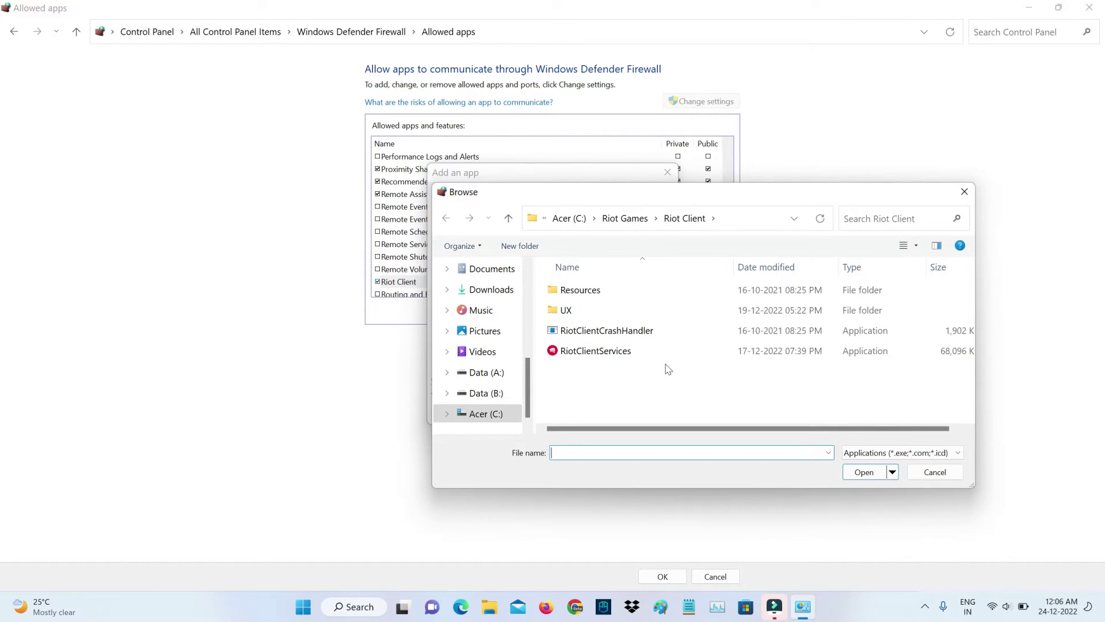
click(625, 219)
double_click(610, 330)
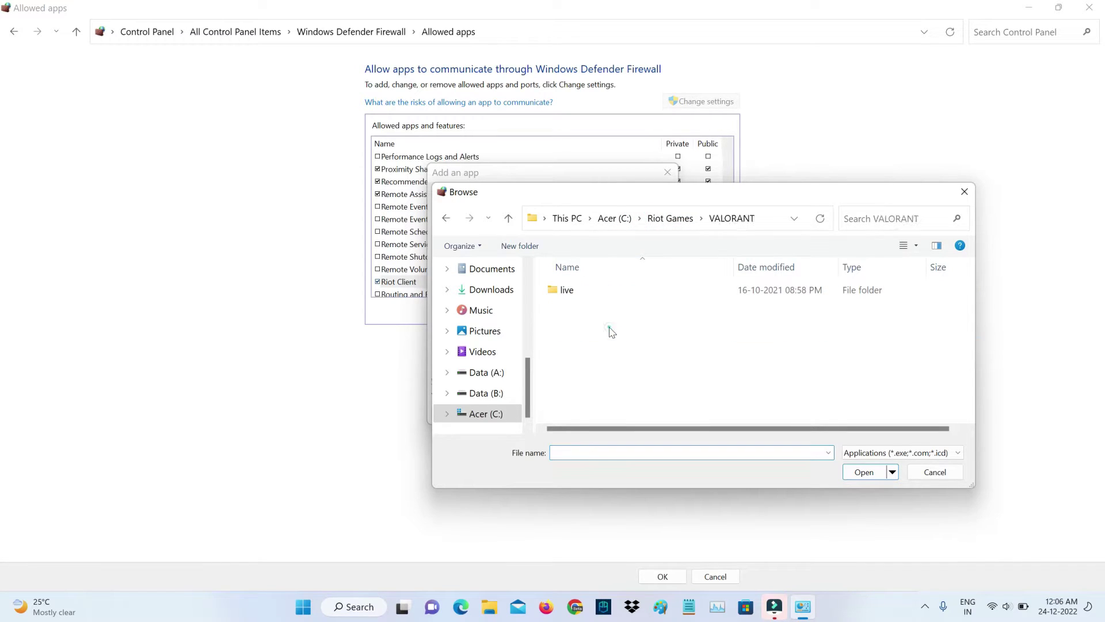
double_click(605, 294)
click(598, 334)
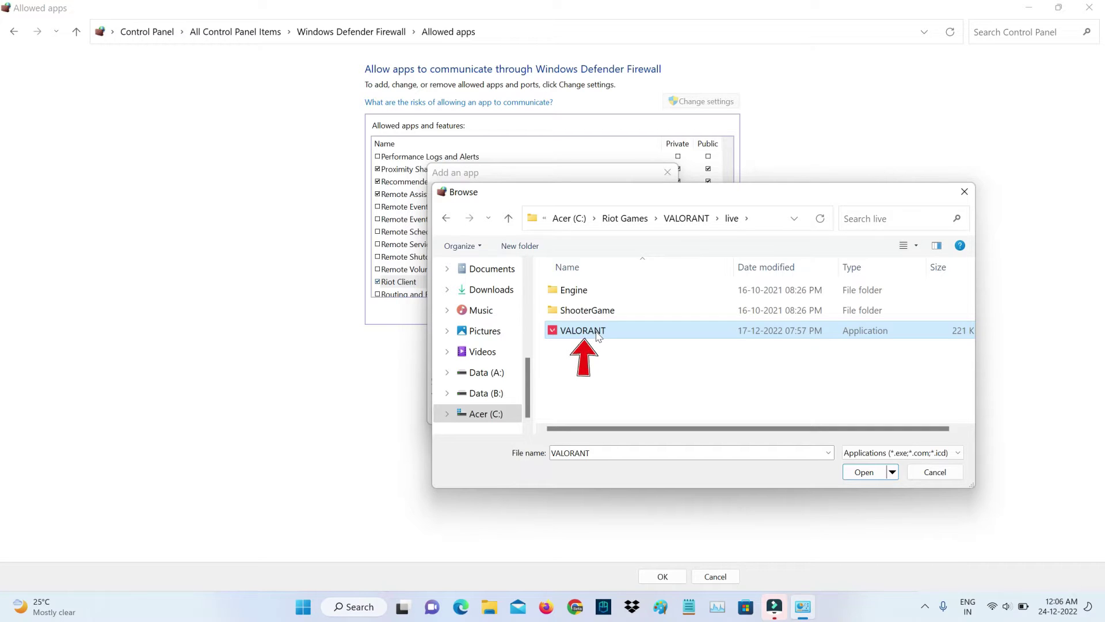
click(864, 471)
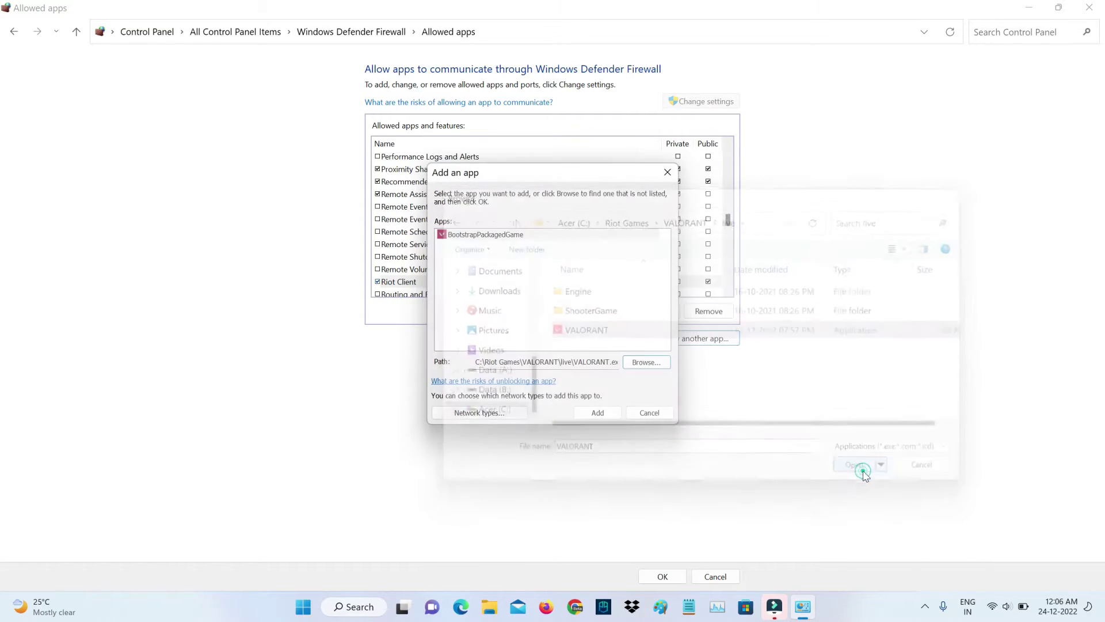
click(598, 413)
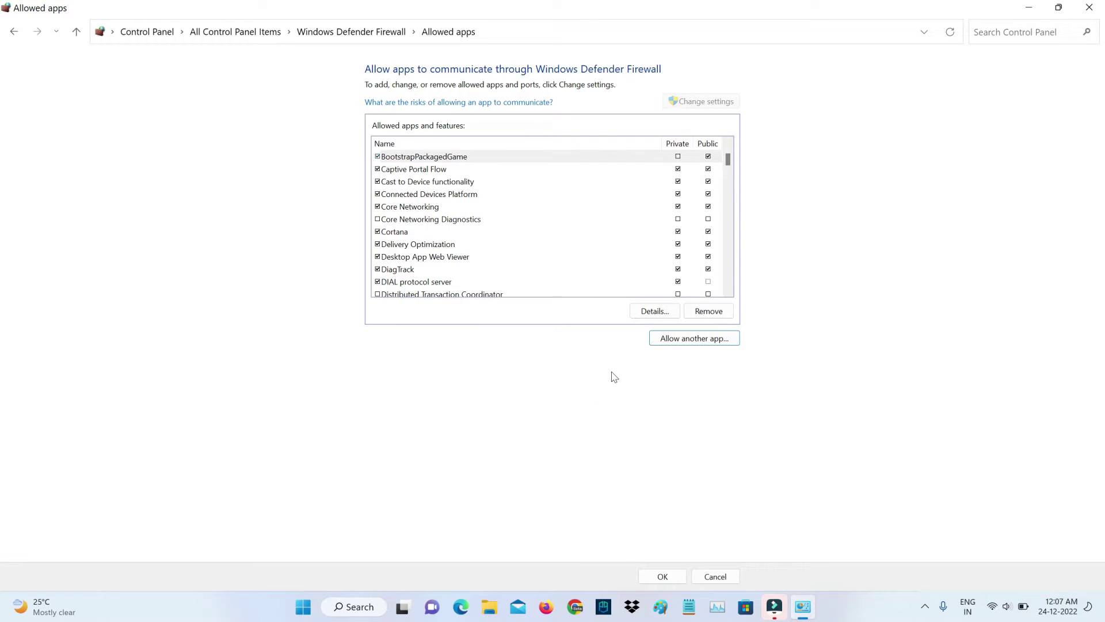
Allow VALORANT-Win64-Shipping from ShooterGame\Binaries\Win64 through the firewall.
click(707, 349)
click(647, 362)
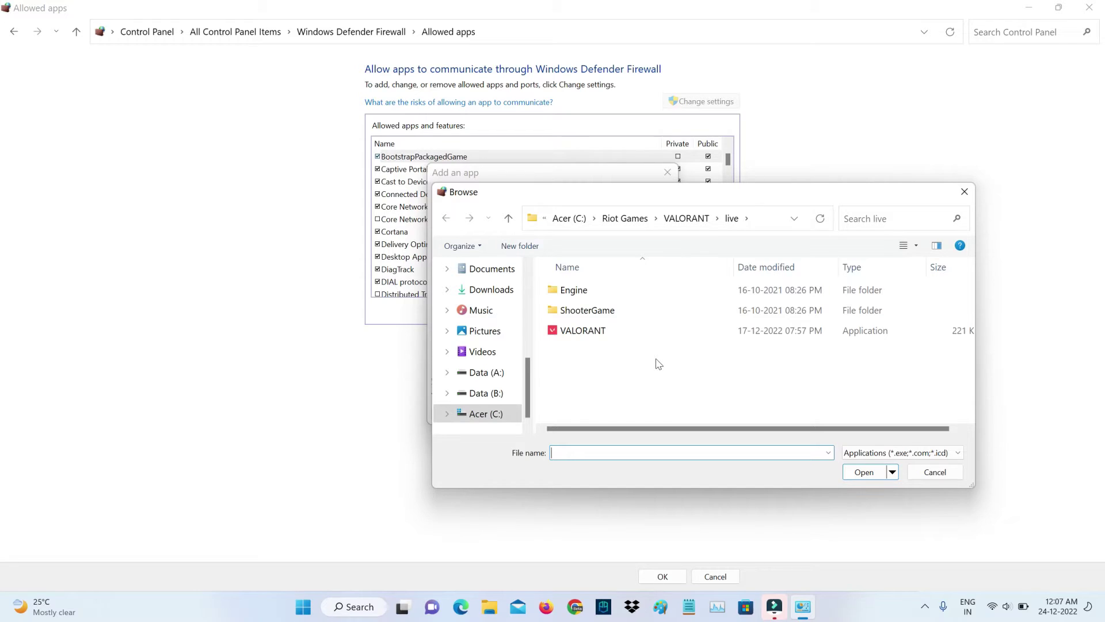
double_click(618, 312)
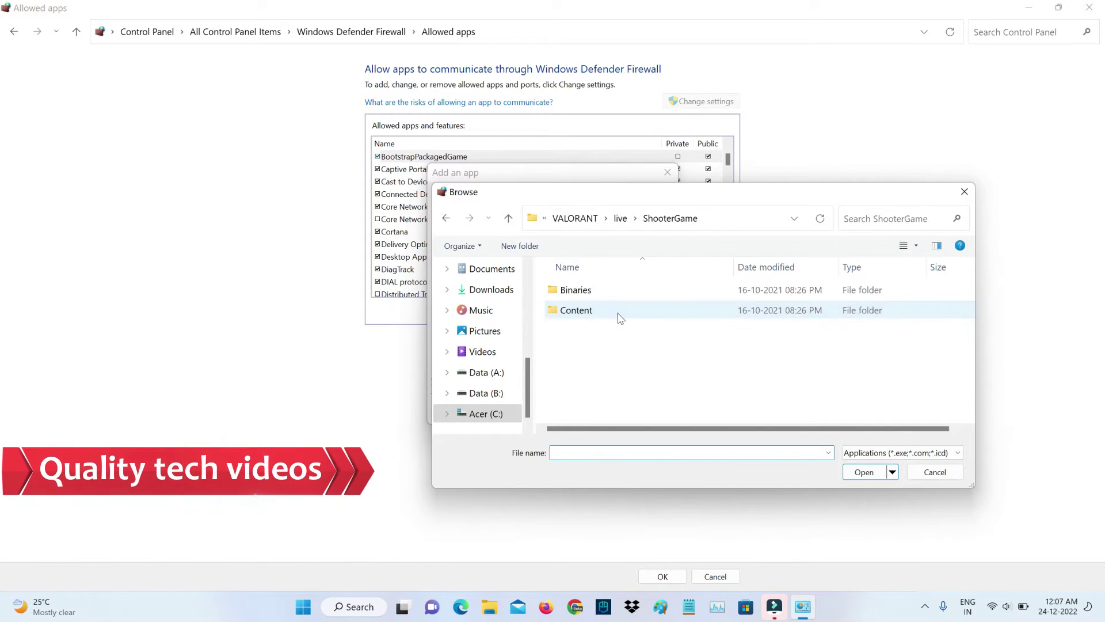
double_click(615, 294)
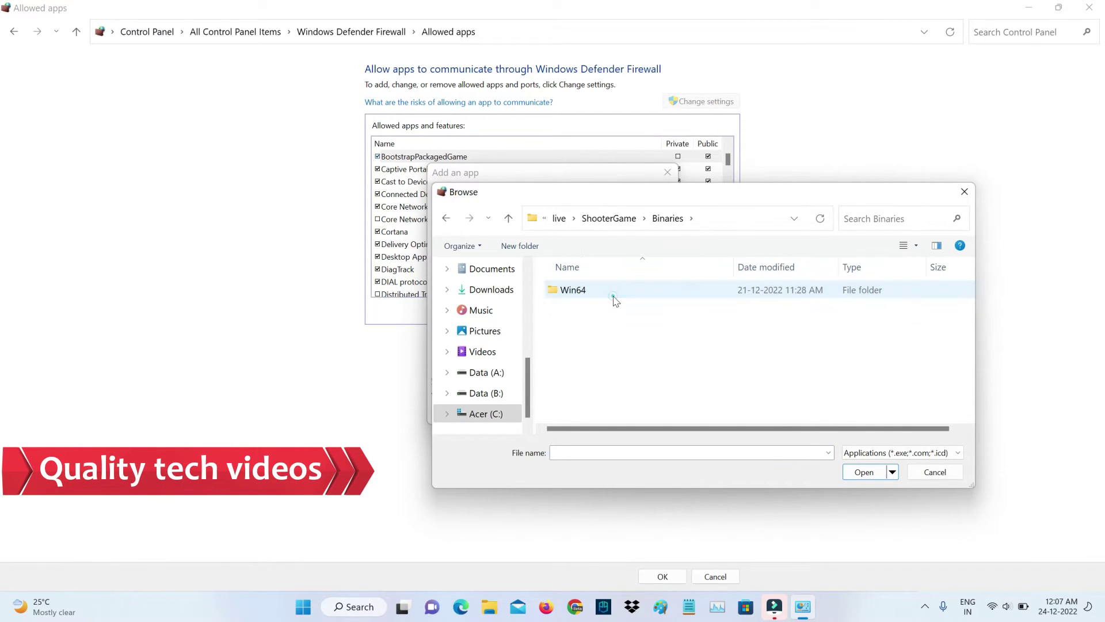
double_click(613, 293)
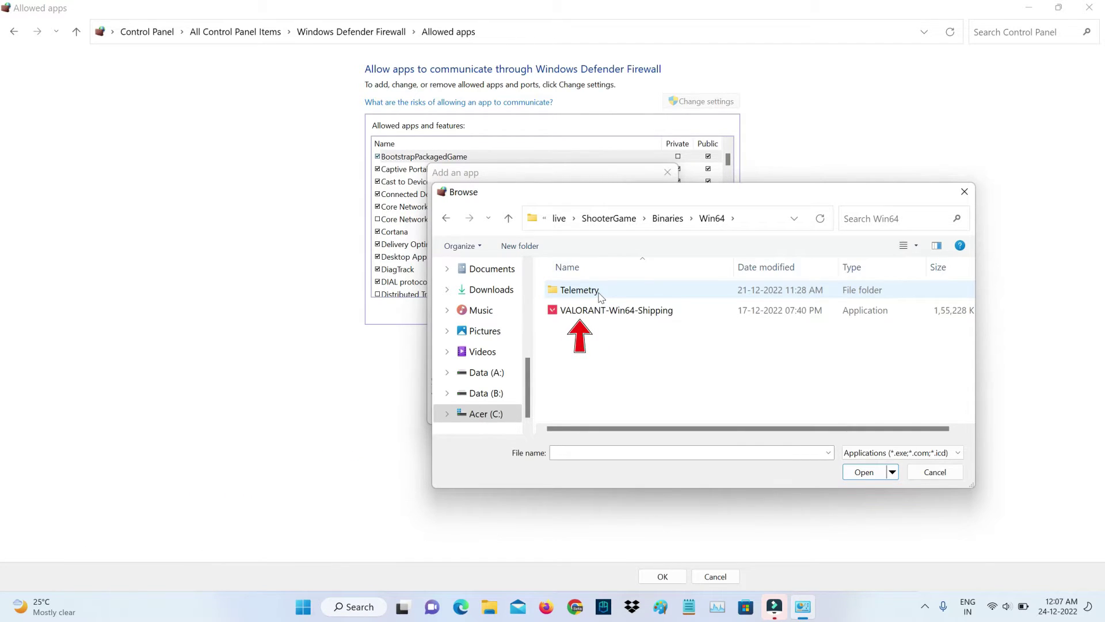
click(636, 311)
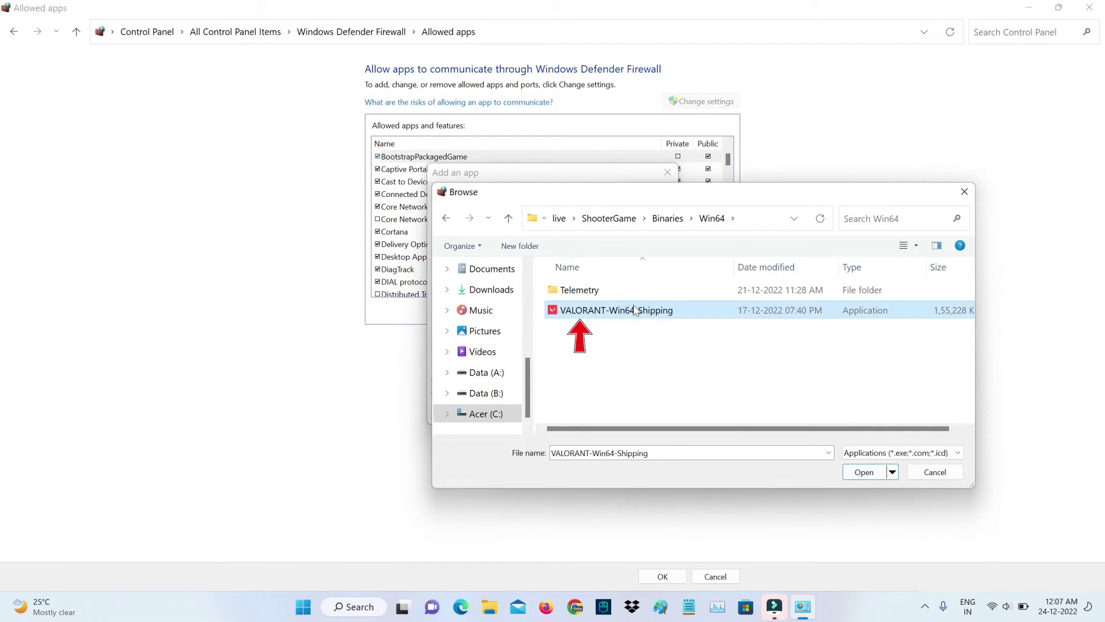
click(863, 472)
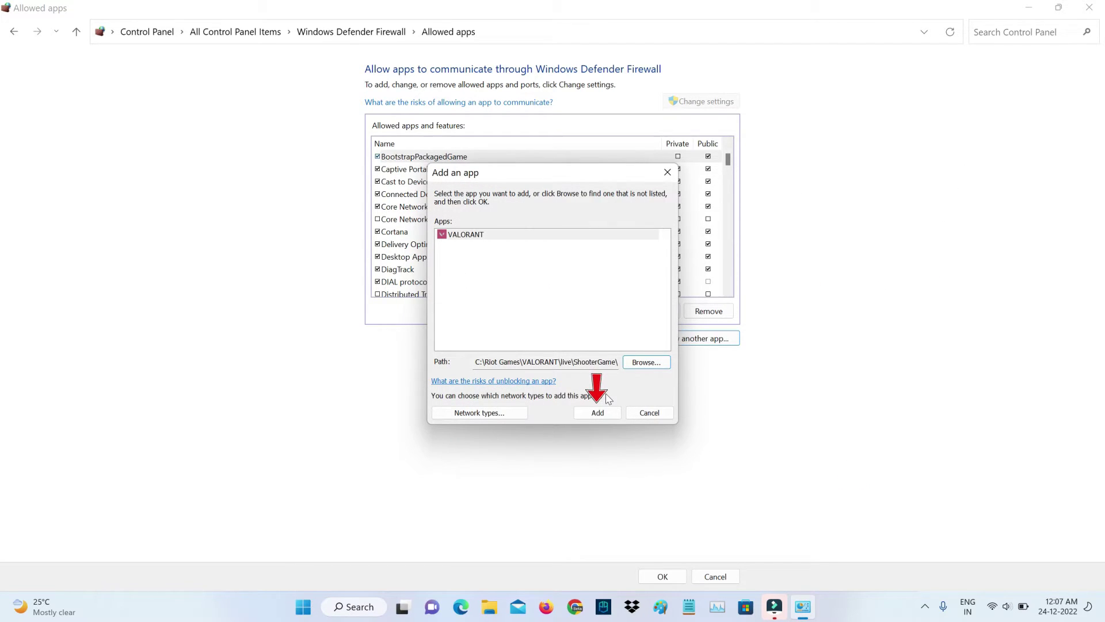
click(605, 412)
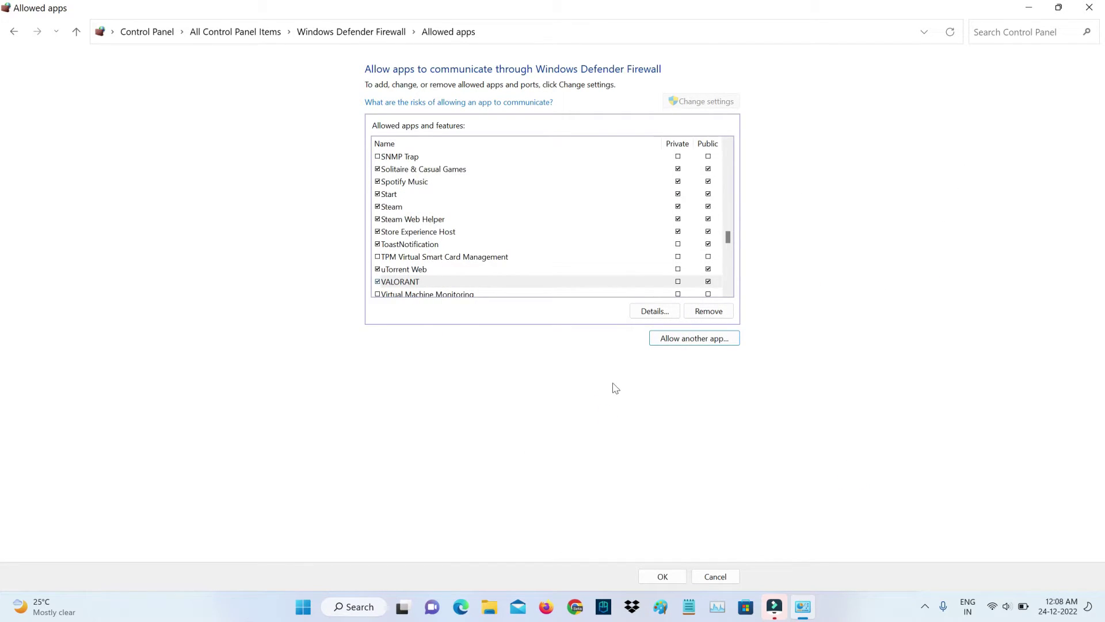
Allow vgc from C:\Program Files\Riot Vanguard, listed as Vanguard user-mode service.
click(683, 343)
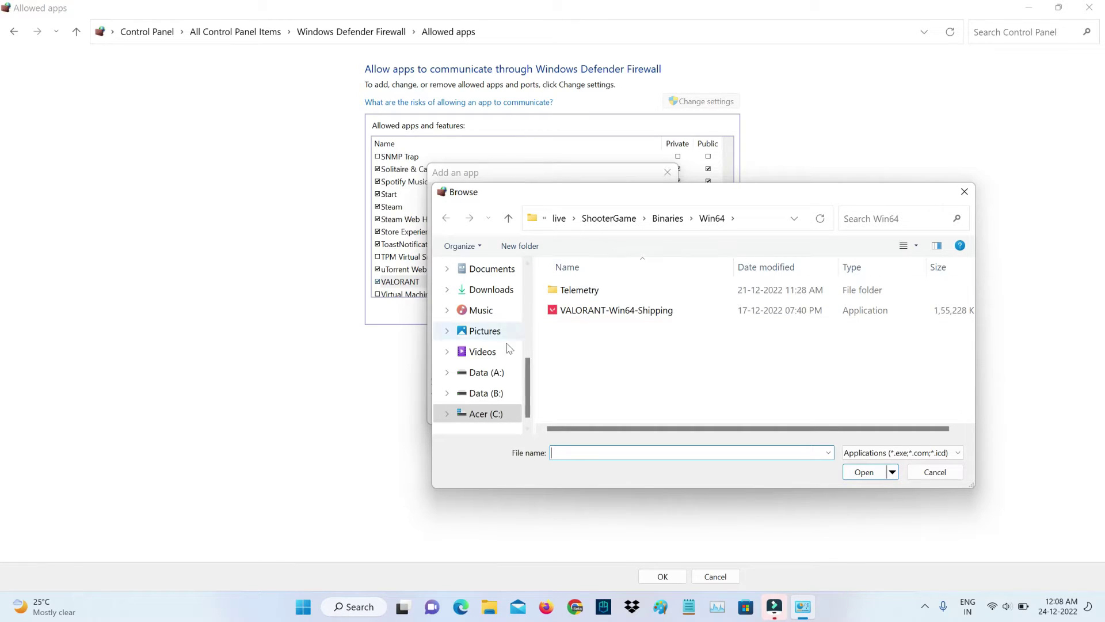
click(494, 415)
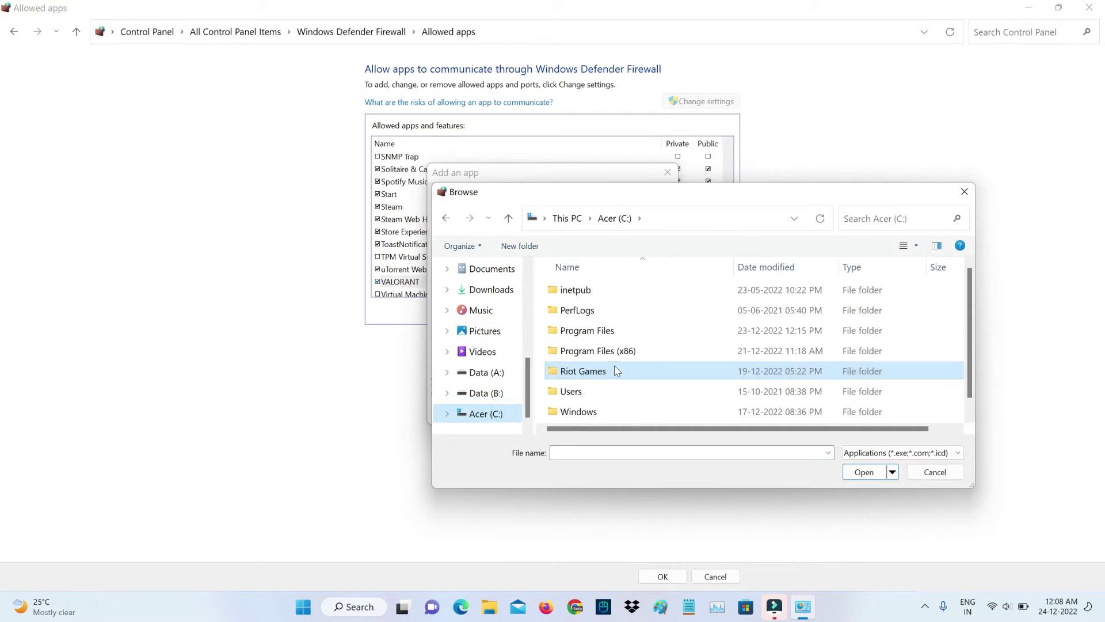
double_click(626, 336)
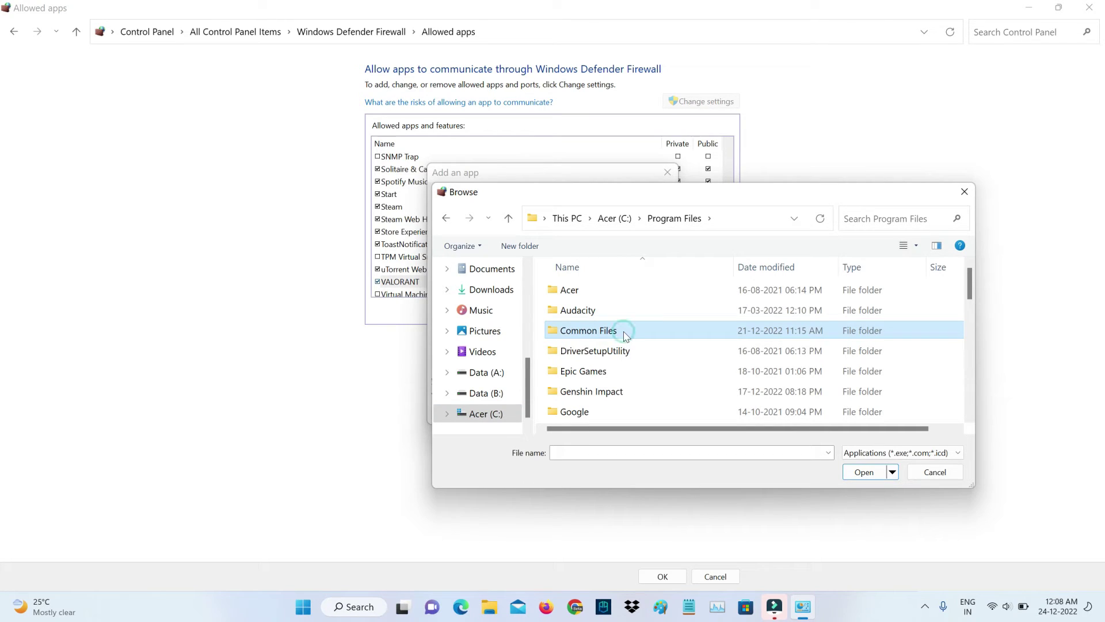
scroll(624, 334, down, 5)
double_click(604, 309)
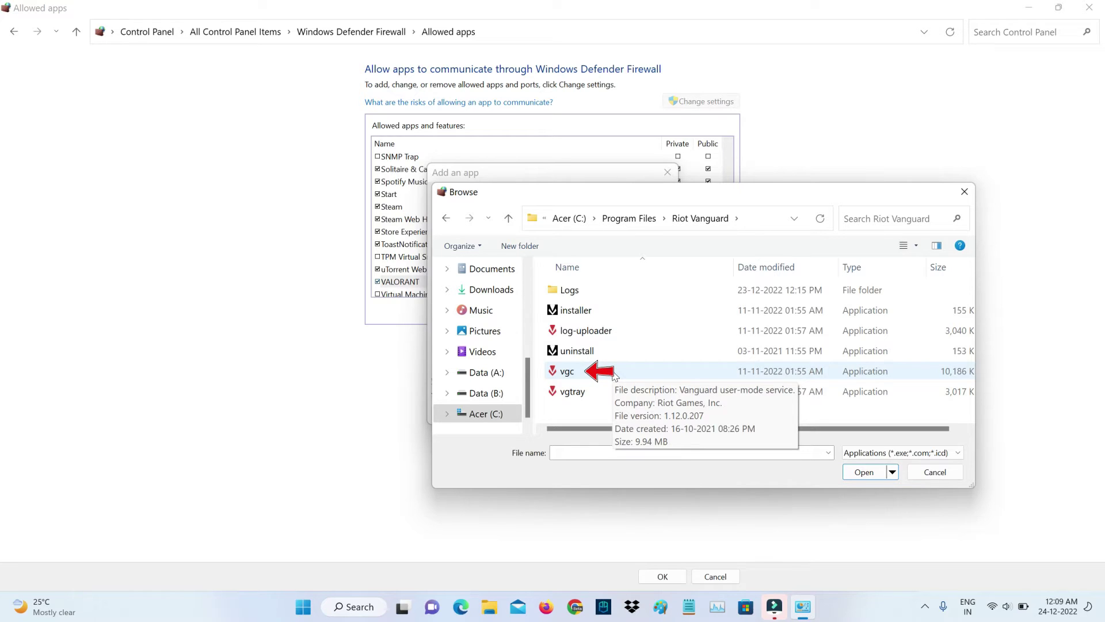
click(614, 375)
click(874, 474)
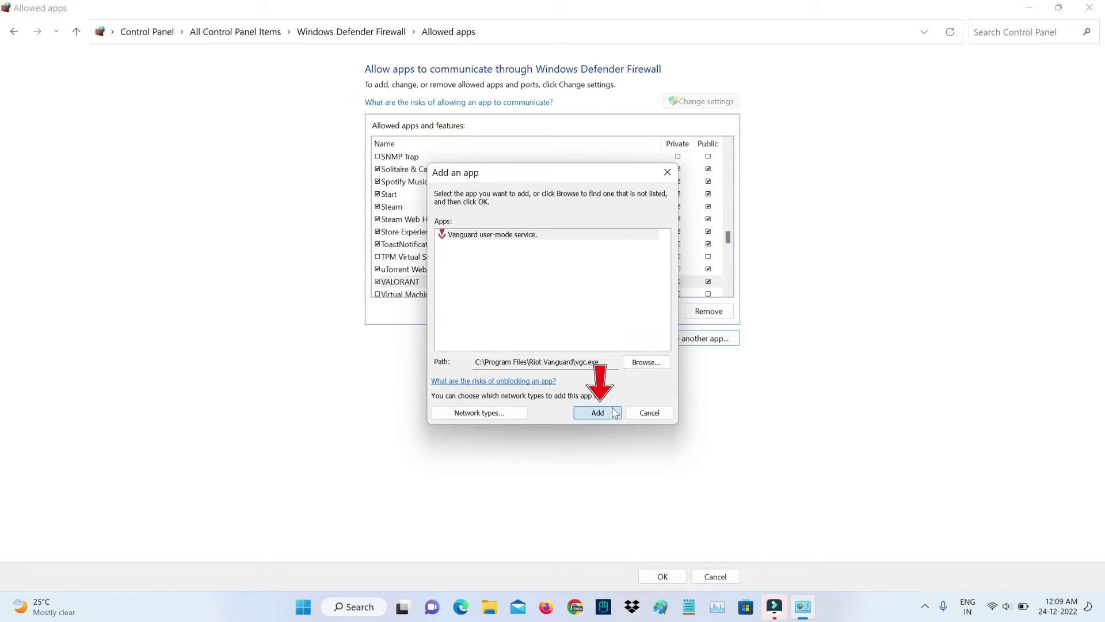
click(615, 413)
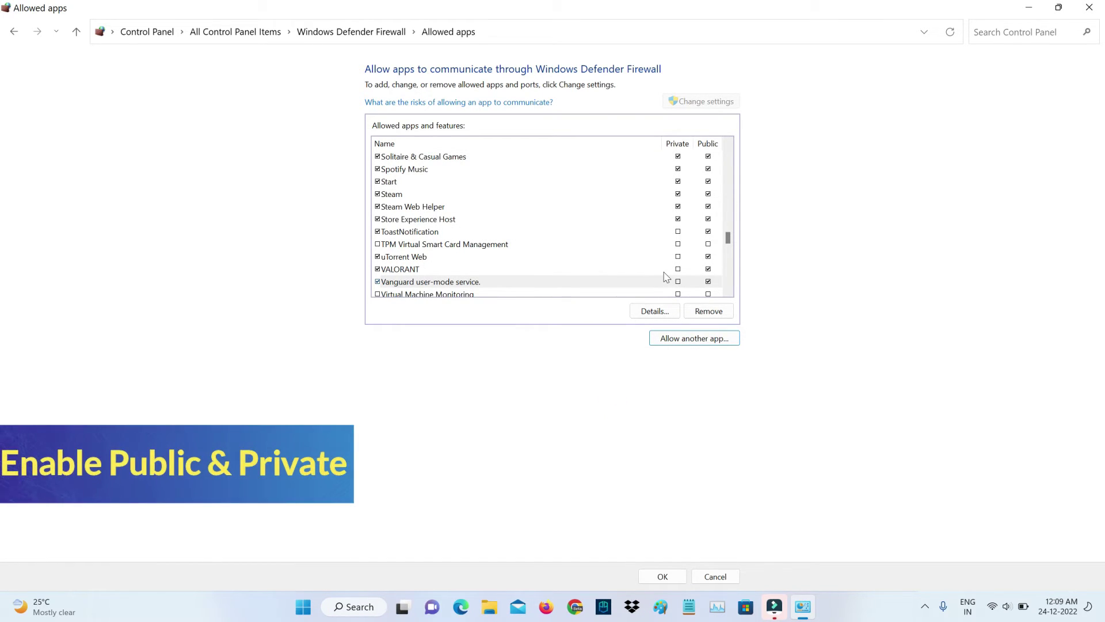
Tick the Private box for VALORANT, Vanguard user-mode service and Riot Client.
click(678, 268)
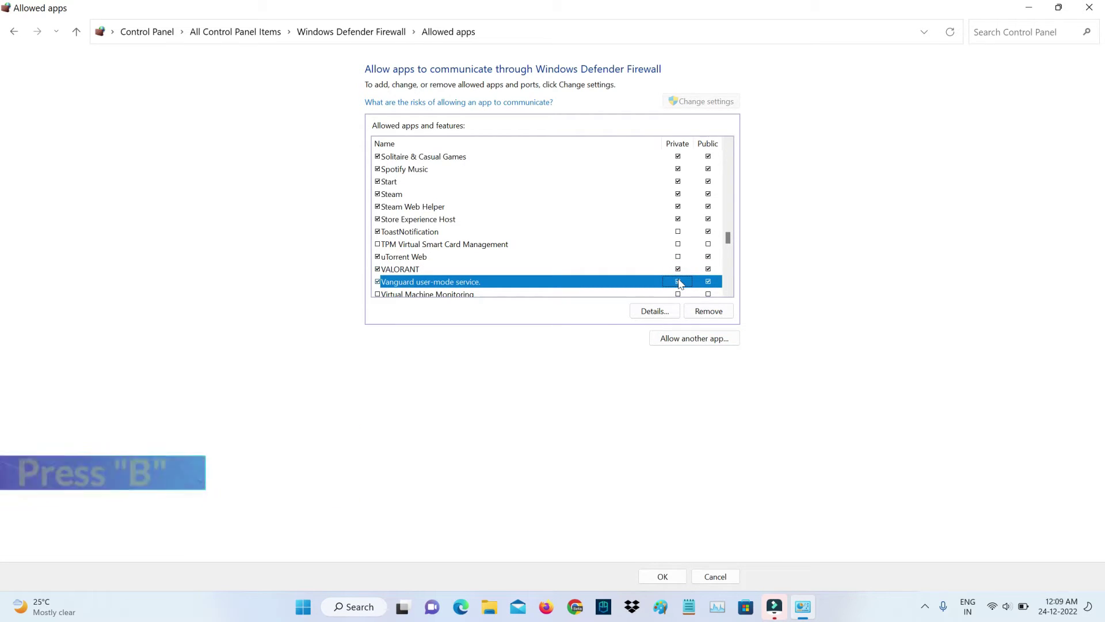
key(b)
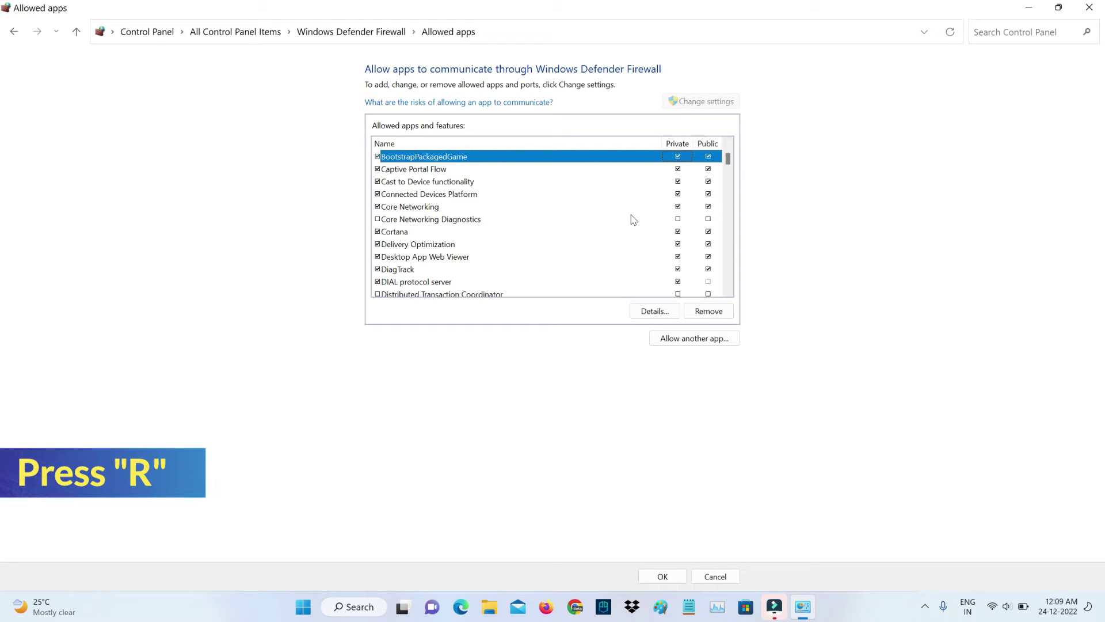
key(r)
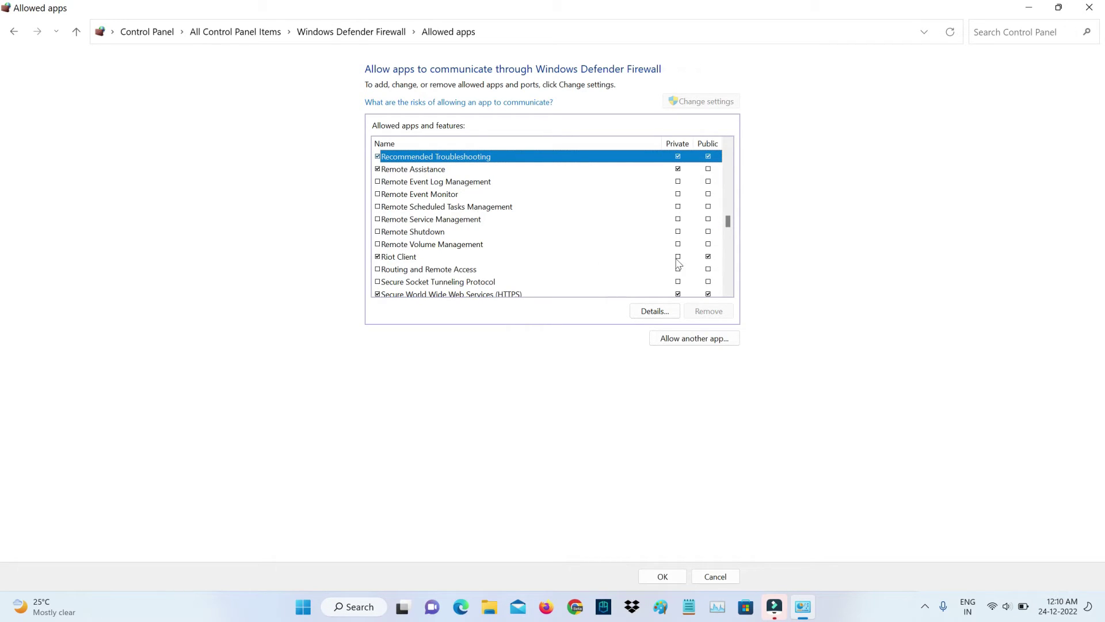
click(678, 258)
scroll(639, 234, down, 1)
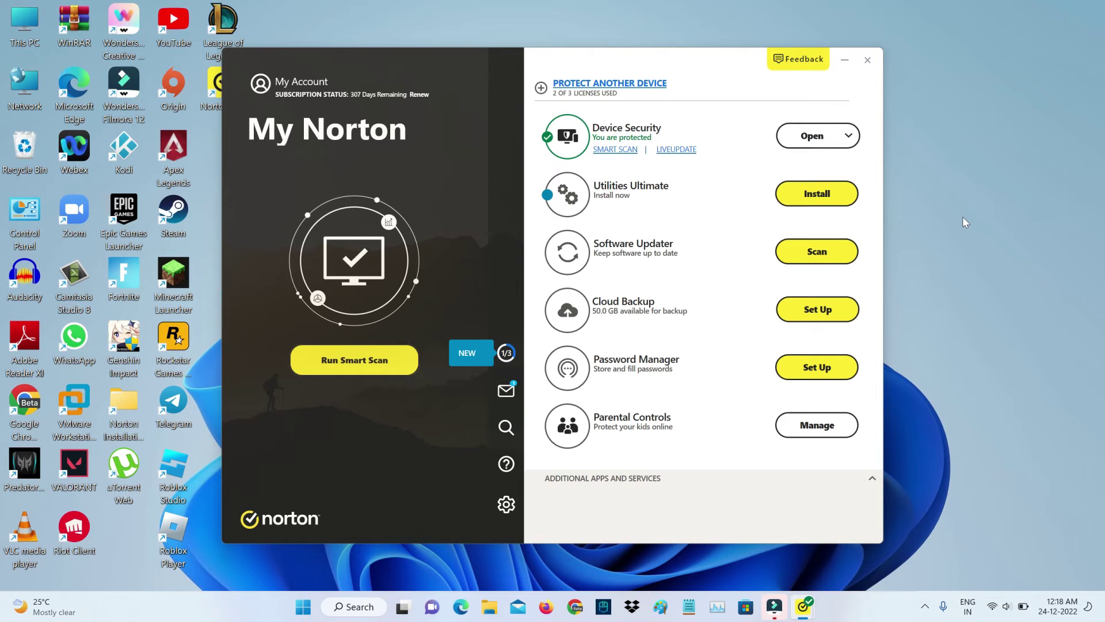
Add RiotClientServices.exe to Norton Program Control as Allow always, apply, and close Norton.
click(819, 136)
click(403, 261)
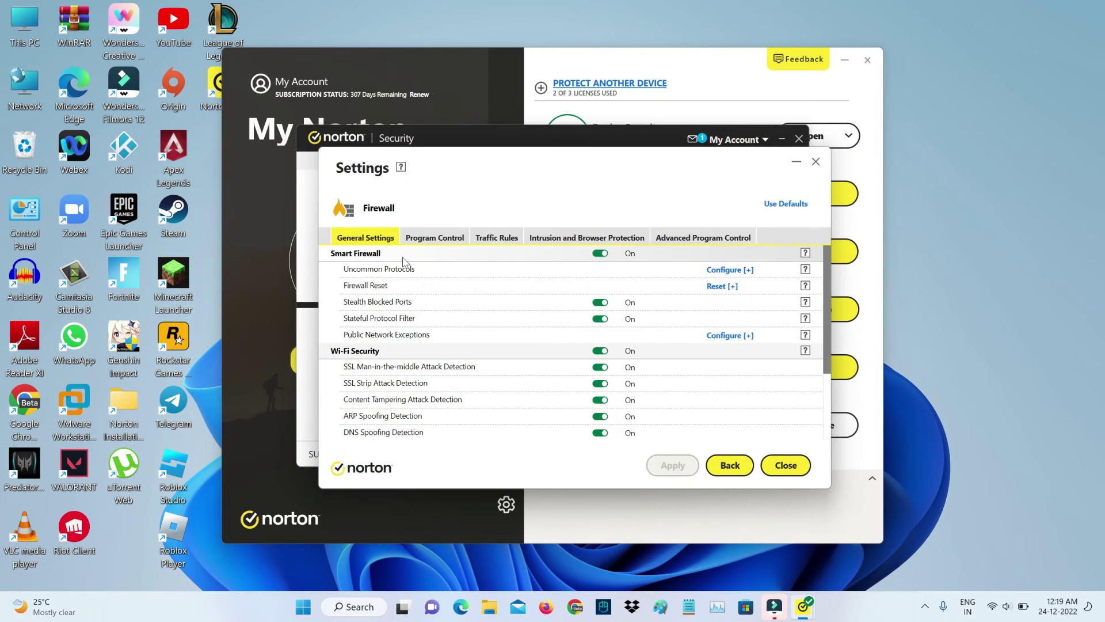
click(442, 239)
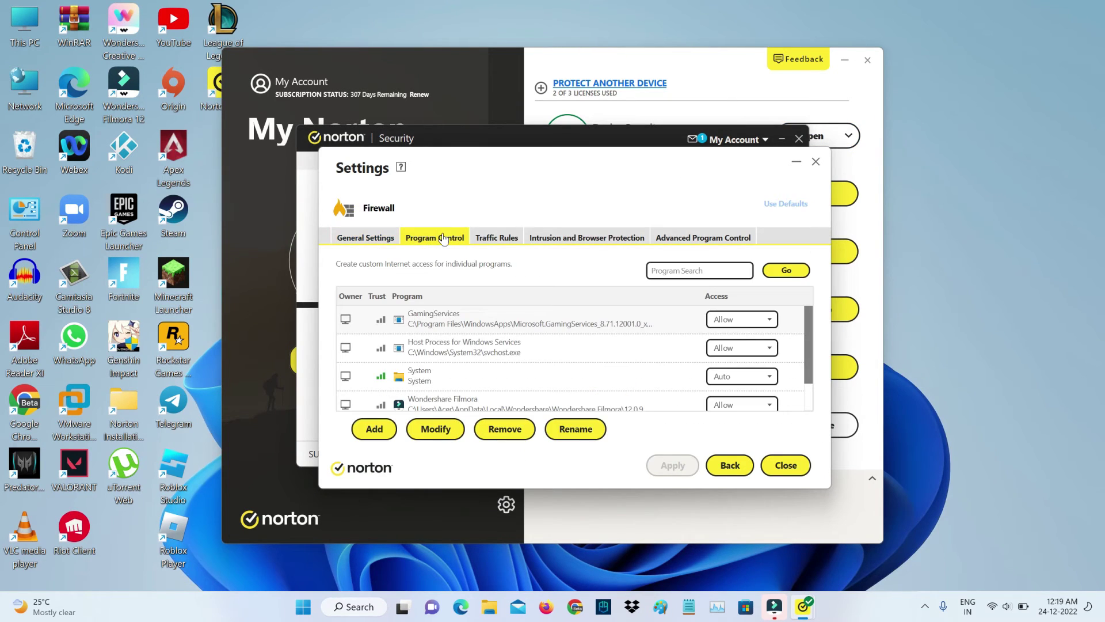
click(374, 429)
click(559, 328)
click(596, 405)
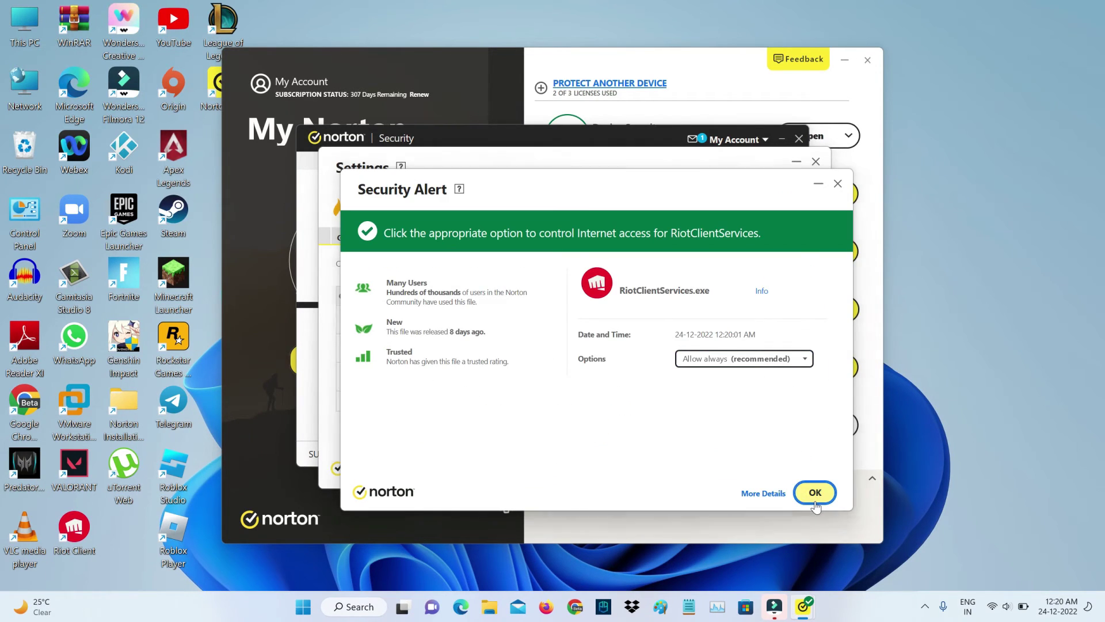
click(816, 493)
click(668, 465)
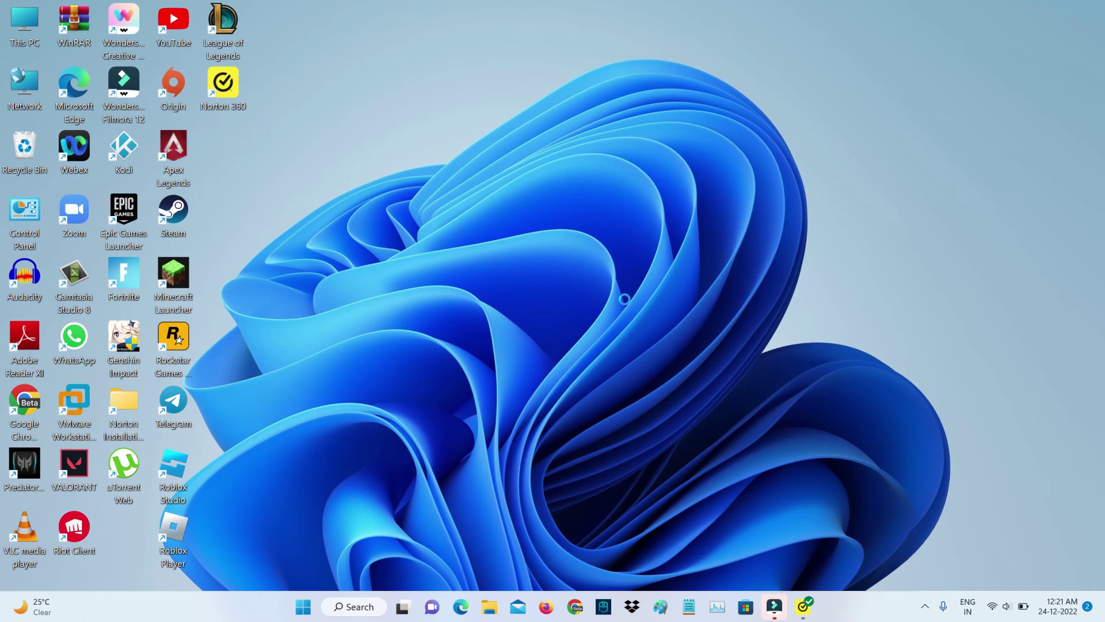
key(alt+F4)
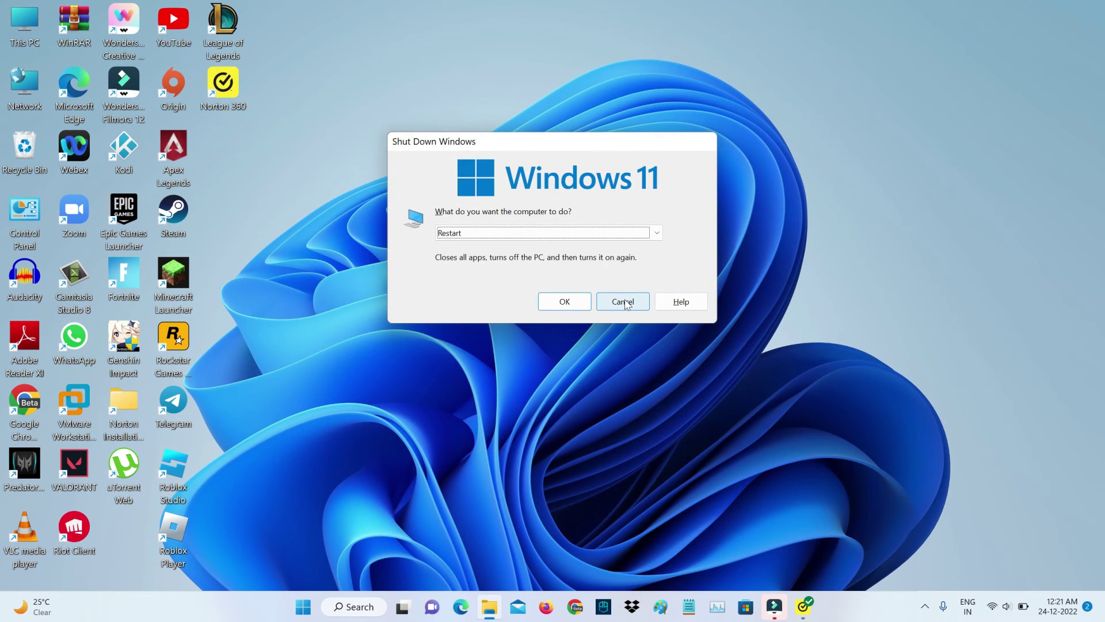
click(626, 304)
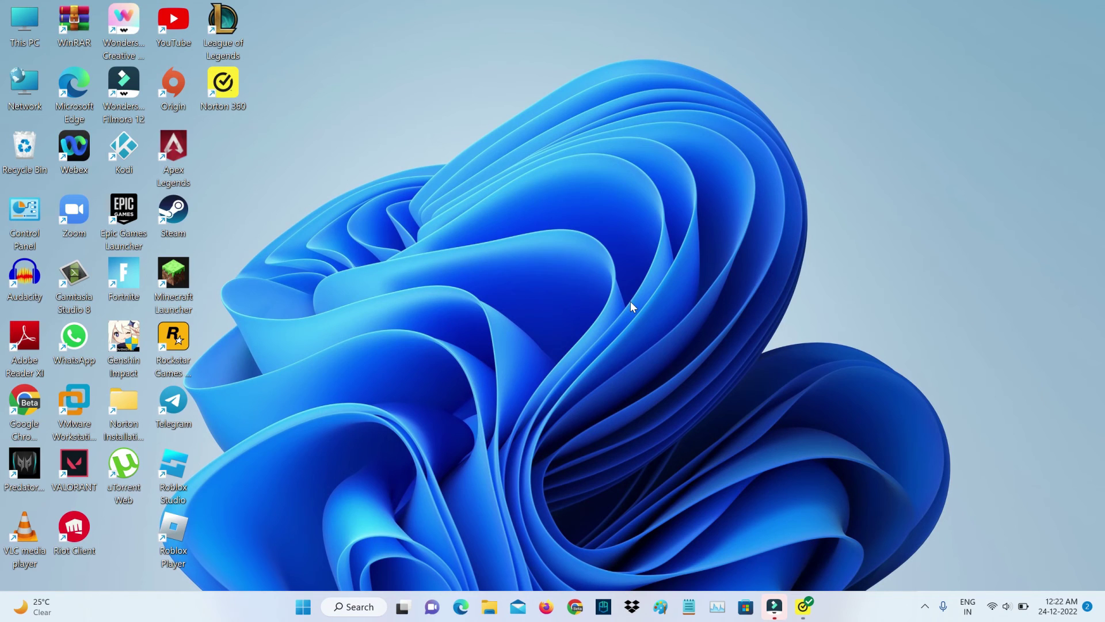